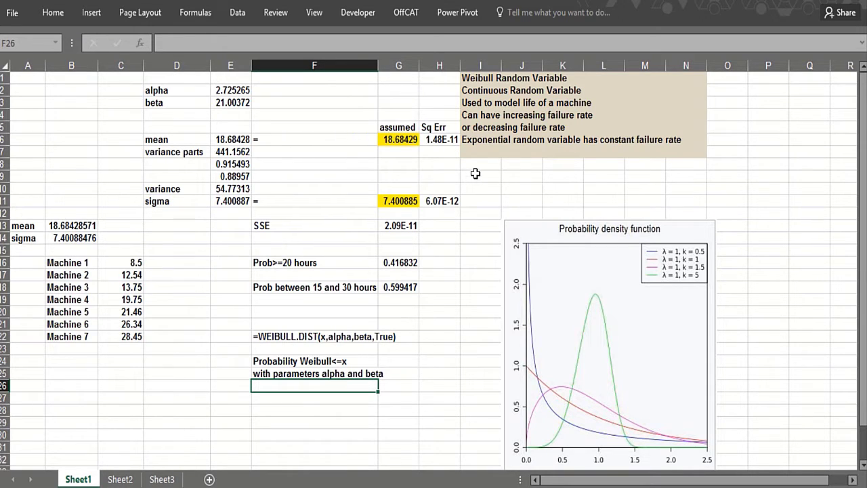
# - Review the notes on the Weibull random variable and its failure rates in column I
pyautogui.click(506, 90)
pyautogui.click(488, 114)
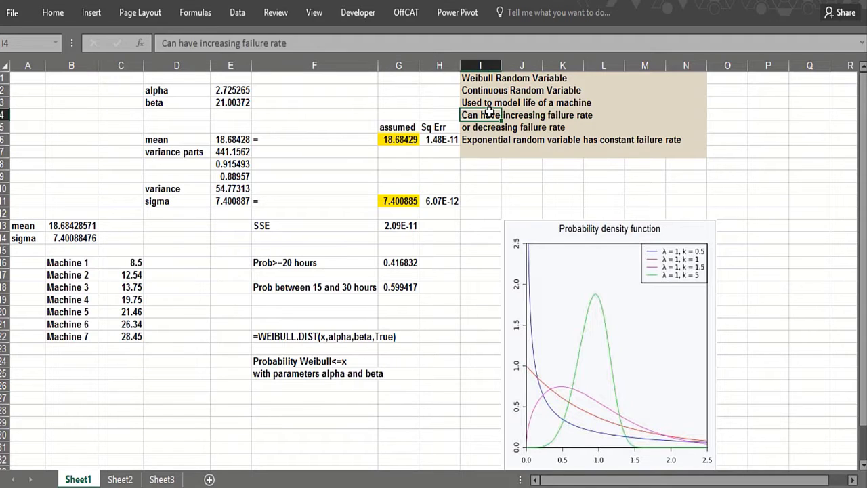
pyautogui.click(481, 228)
pyautogui.click(482, 205)
pyautogui.click(254, 99)
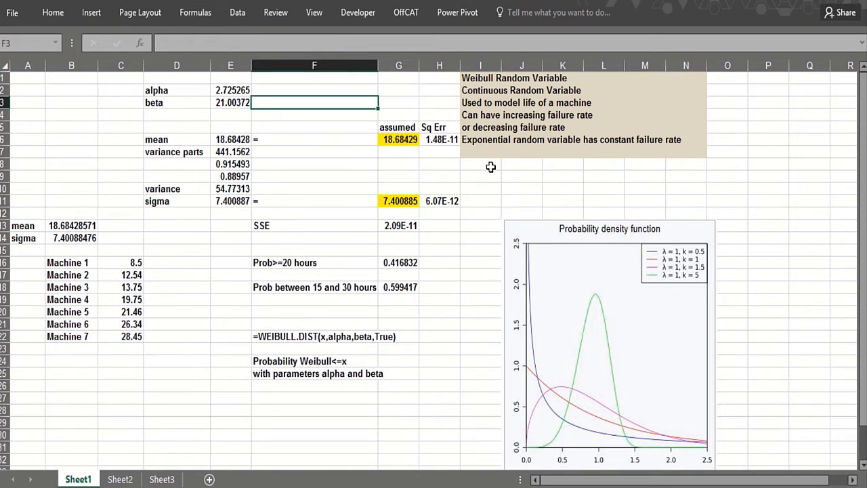
pyautogui.click(491, 165)
pyautogui.click(487, 145)
pyautogui.click(496, 182)
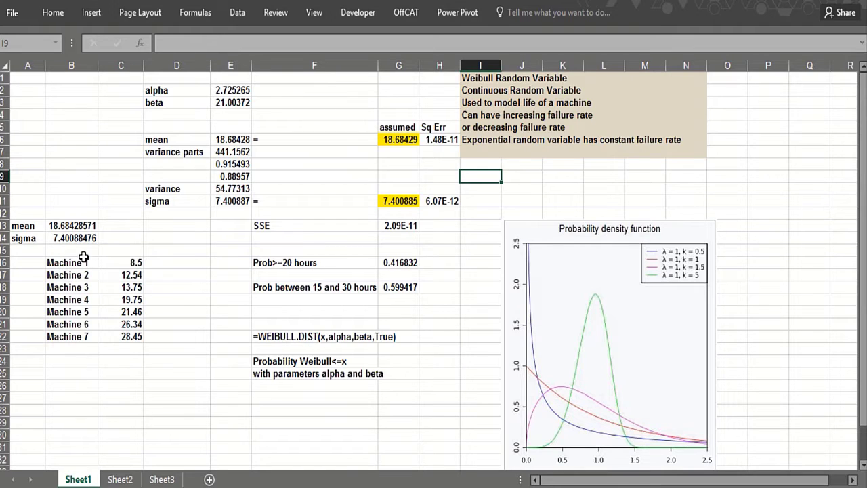
# - Review the machine lifetimes in C16:C22 and the mean and sigma formulas in B13:B14
pyautogui.click(131, 259)
pyautogui.click(122, 335)
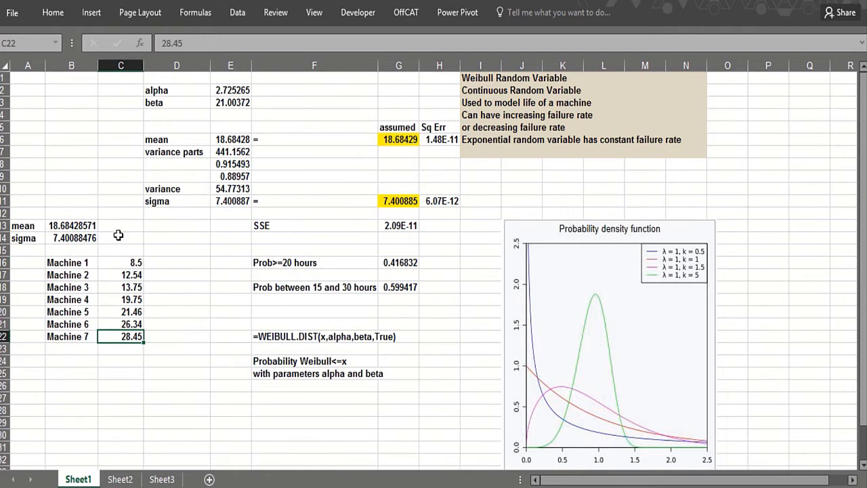
pyautogui.click(119, 262)
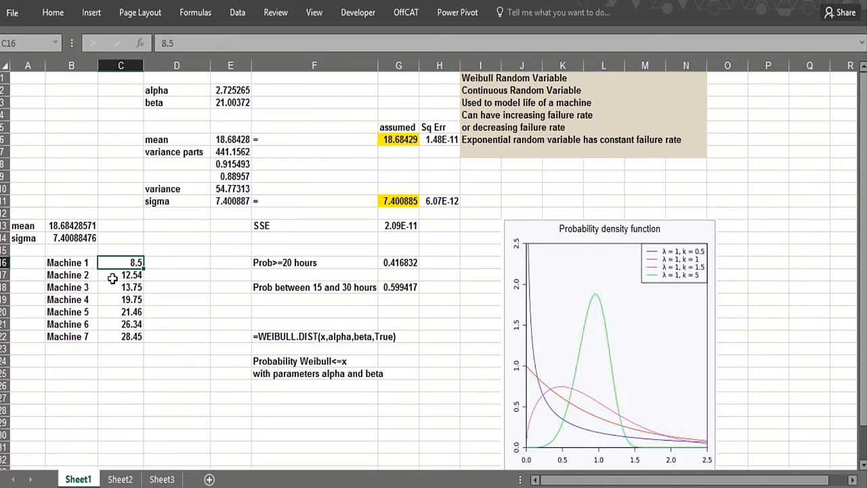
pyautogui.click(113, 275)
pyautogui.click(114, 287)
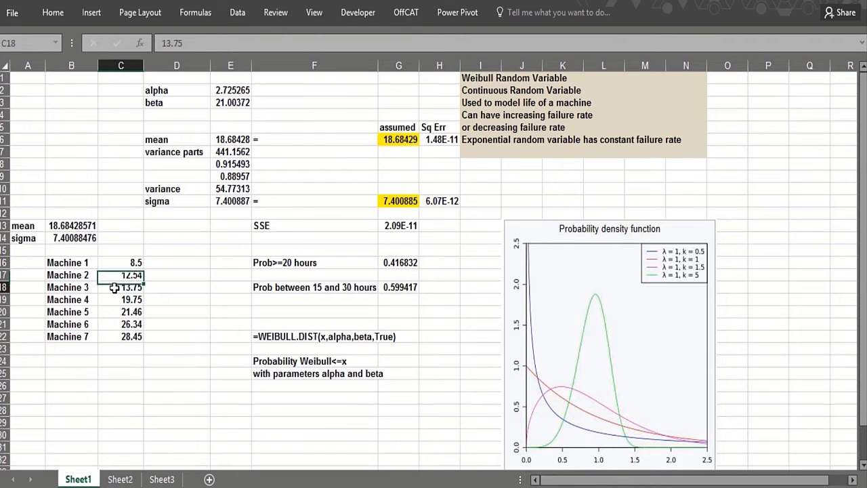
pyautogui.click(112, 333)
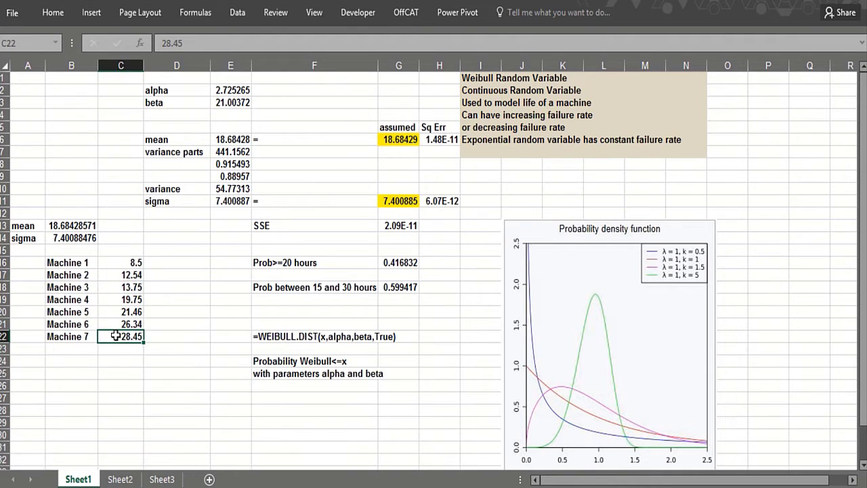
pyautogui.click(79, 226)
pyautogui.click(78, 236)
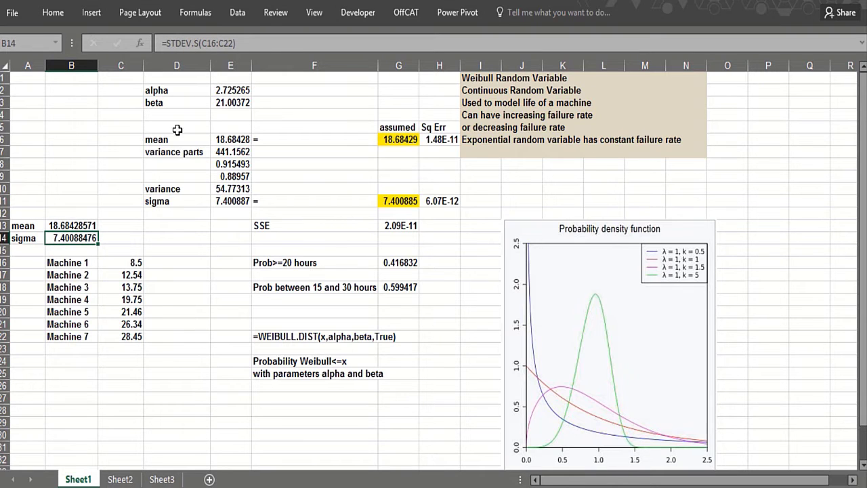
# - Inspect the Solver setup without solving, and check the alpha and beta values in E2:E3
pyautogui.click(236, 14)
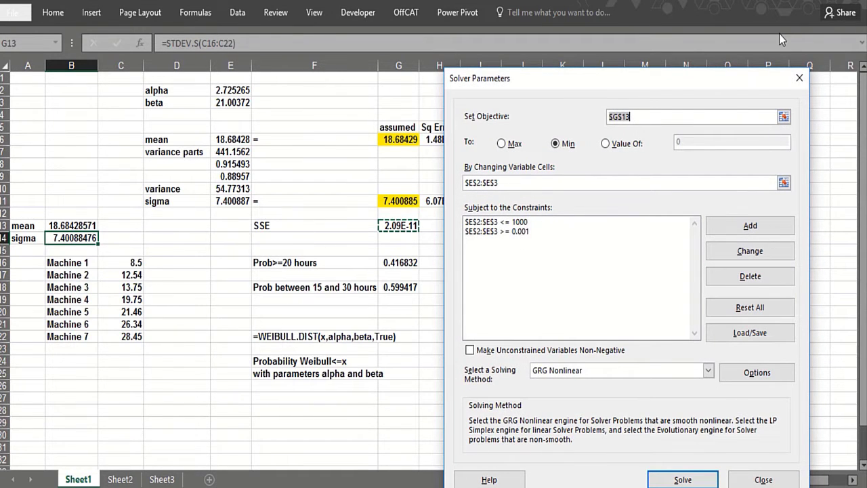
pyautogui.click(799, 77)
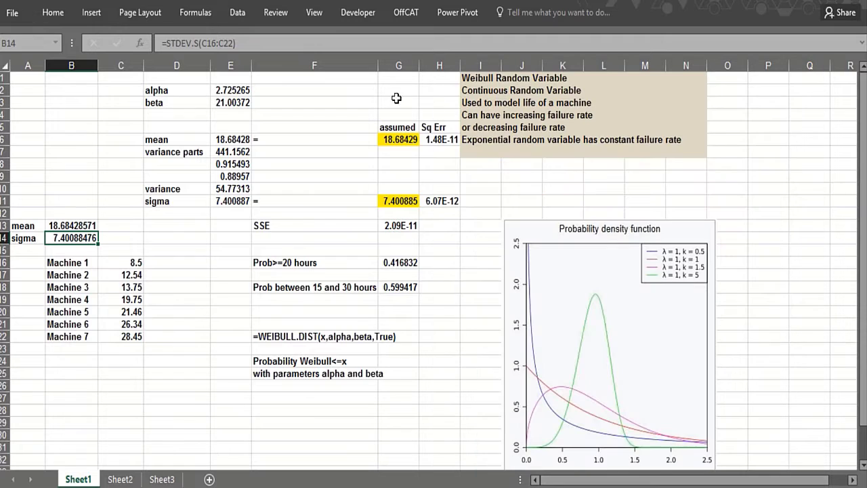
pyautogui.click(232, 95)
pyautogui.click(223, 104)
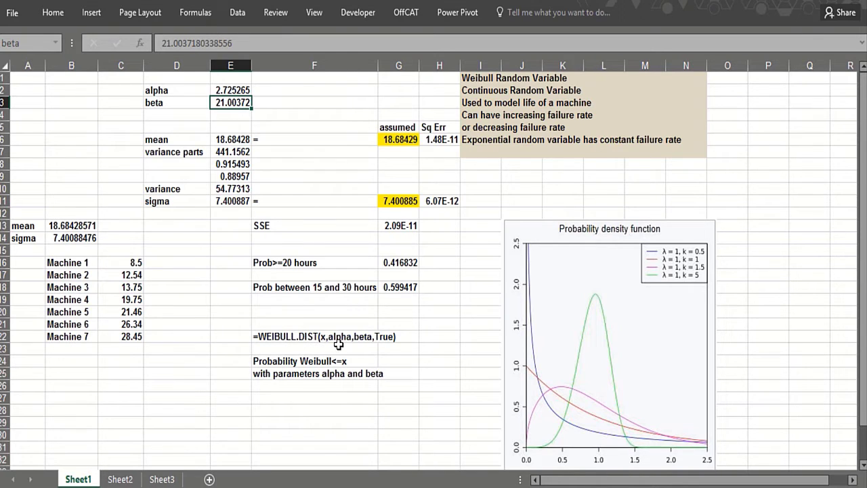
# - Enter =WEIBULL.DIST(20,alpha,beta,True) in F21, referencing the alpha and beta parameter cells
pyautogui.click(268, 277)
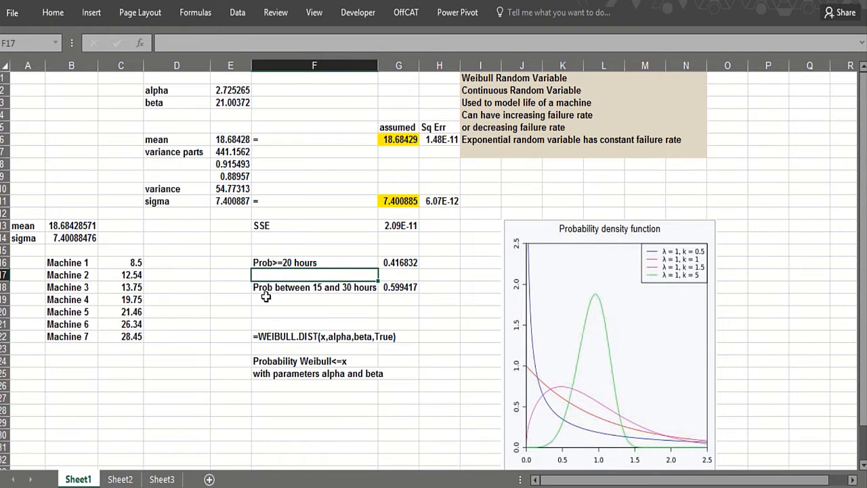
pyautogui.click(261, 323)
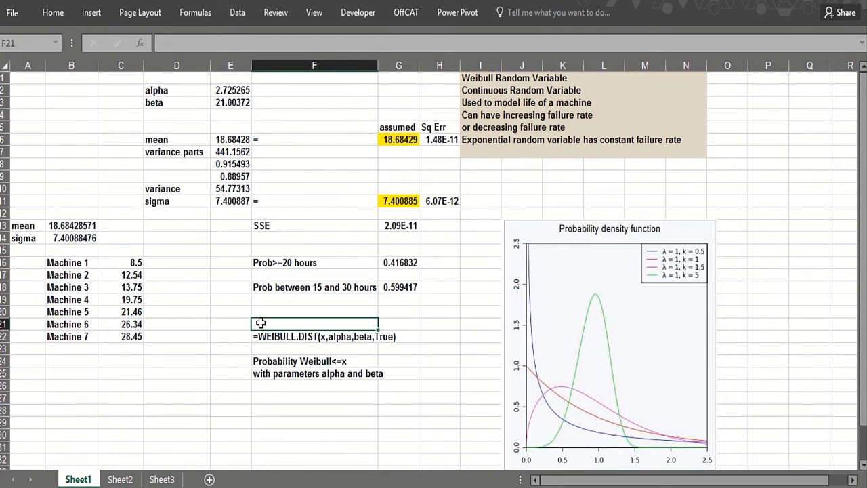
pyautogui.write('=weib')
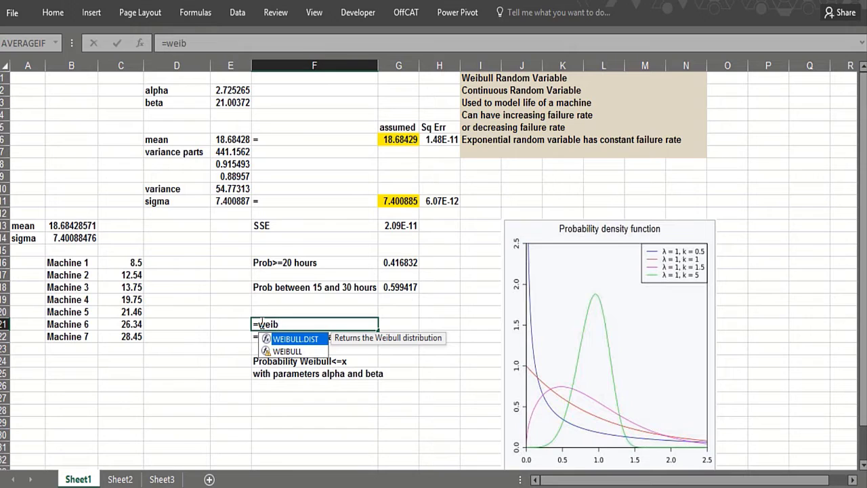
pyautogui.doubleClick(283, 339)
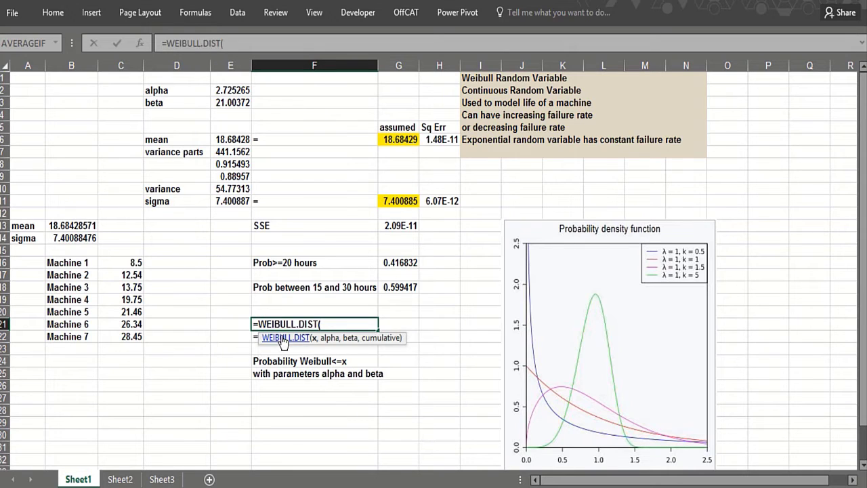
pyautogui.write('20,')
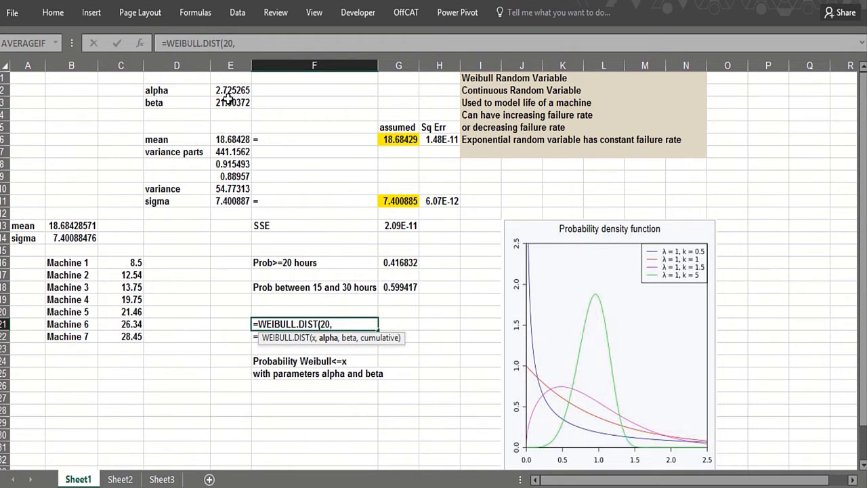
pyautogui.click(227, 92)
pyautogui.write(',')
pyautogui.click(226, 103)
pyautogui.write(',beta,')
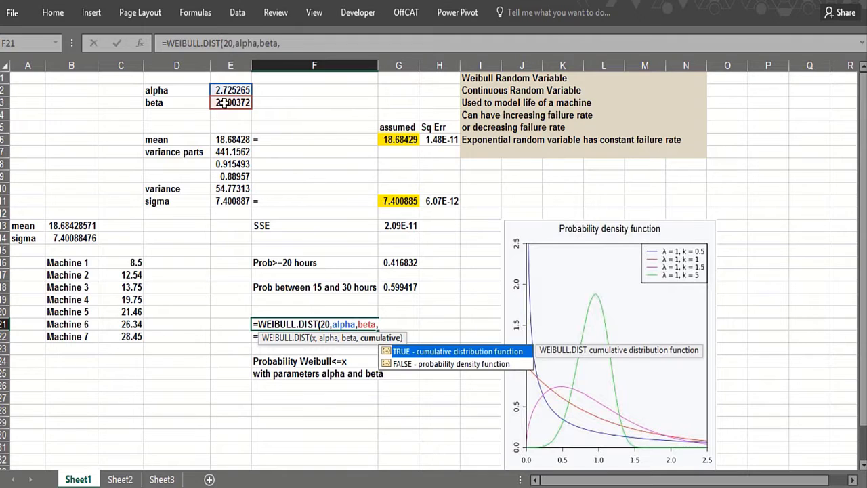
pyautogui.write('True)')
pyautogui.press('Return')
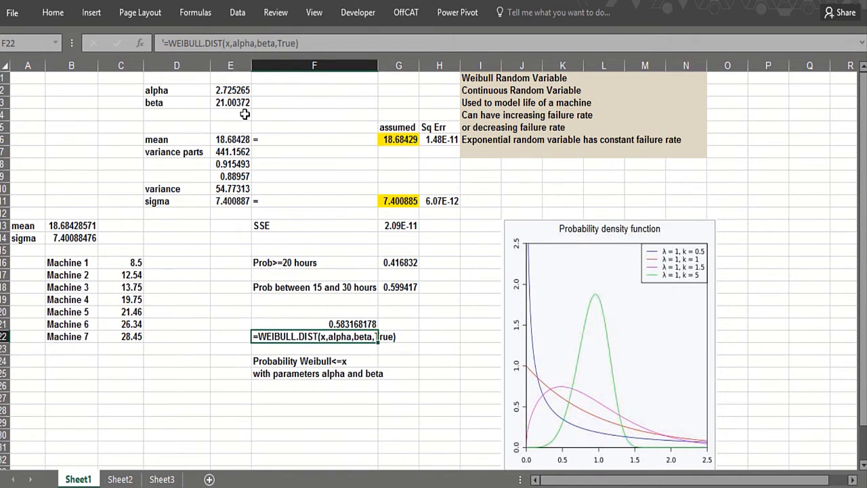
# - Display the formula text of F21 in G21 with =FORMULATEXT(F21)
pyautogui.click(315, 315)
pyautogui.click(311, 275)
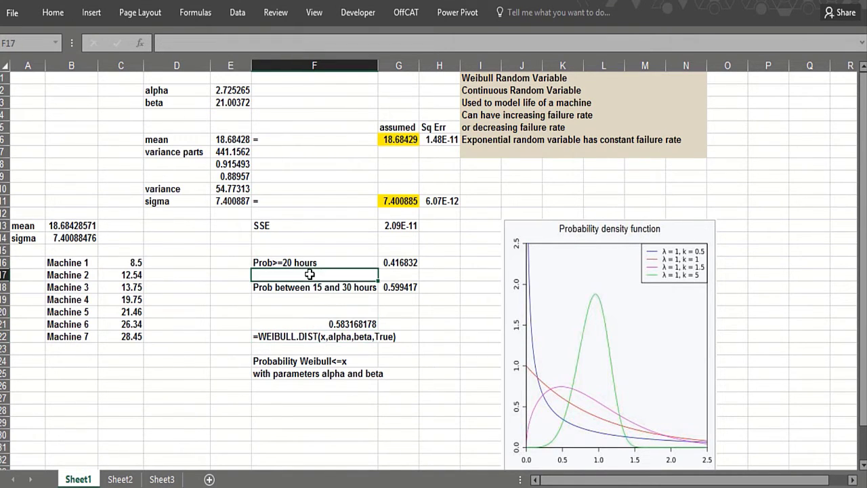
pyautogui.click(412, 319)
pyautogui.write('=form')
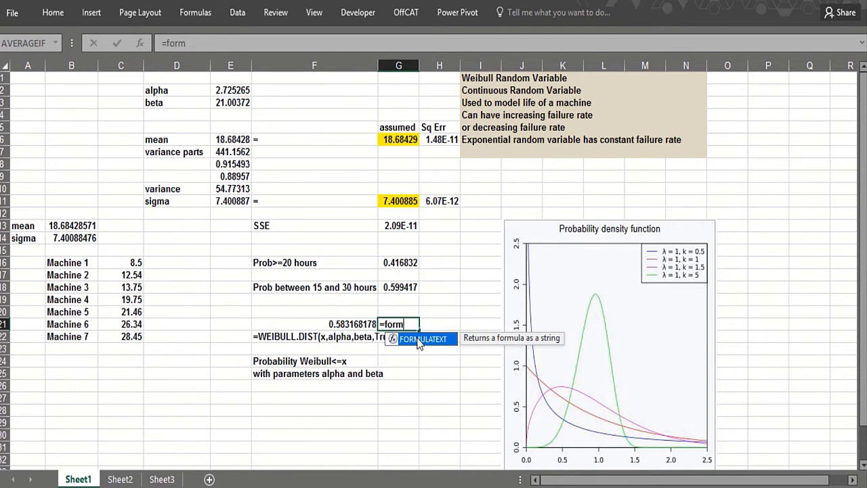
pyautogui.doubleClick(420, 339)
pyautogui.click(283, 326)
pyautogui.write(')')
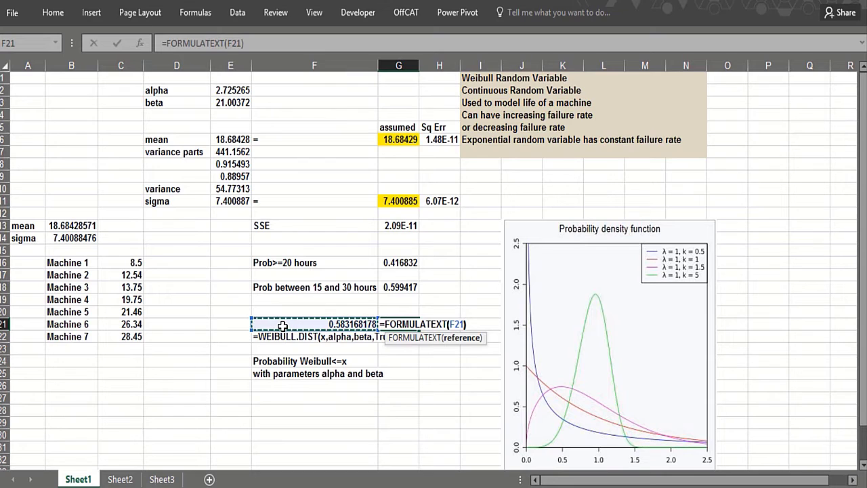
pyautogui.press('Return')
# - Calculate the probability of lasting at least 20 hours in F17 as 1-F21
pyautogui.click(278, 275)
pyautogui.write('=')
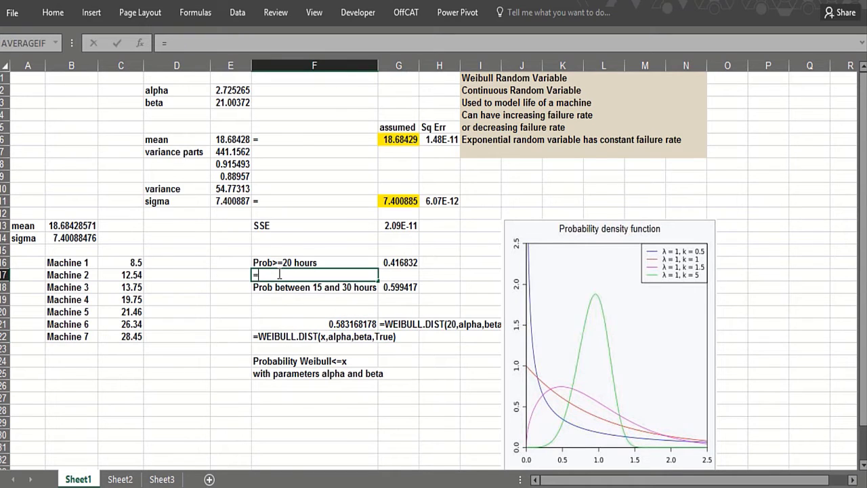
pyautogui.write('1-')
pyautogui.click(319, 324)
pyautogui.press('Return')
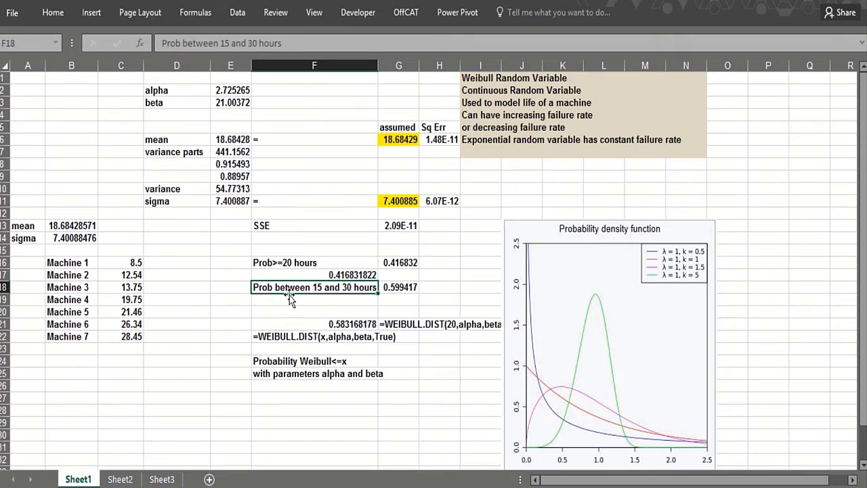
# - Start the probability formula for 15 to 30 hours in F19 with =WEIBULL.DIST(30,alpha,beta,true) followed by a minus sign
pyautogui.click(390, 287)
pyautogui.click(343, 287)
pyautogui.click(275, 300)
pyautogui.write('=wei')
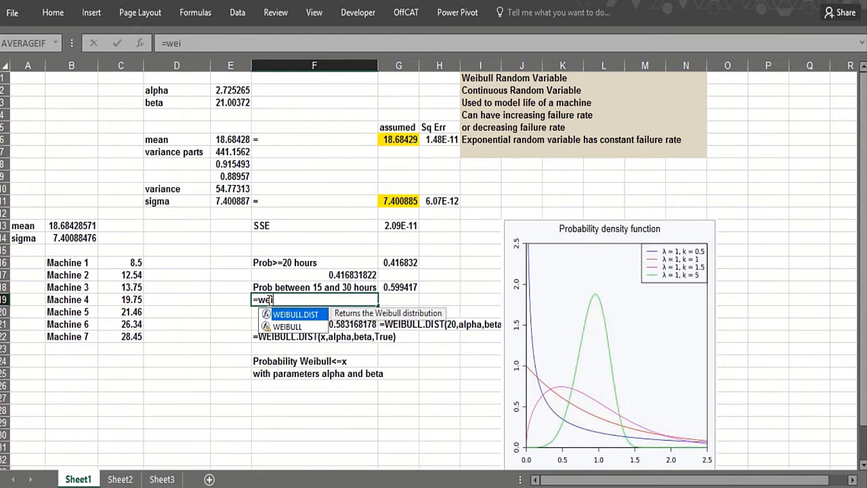
pyautogui.write('b')
pyautogui.doubleClick(282, 316)
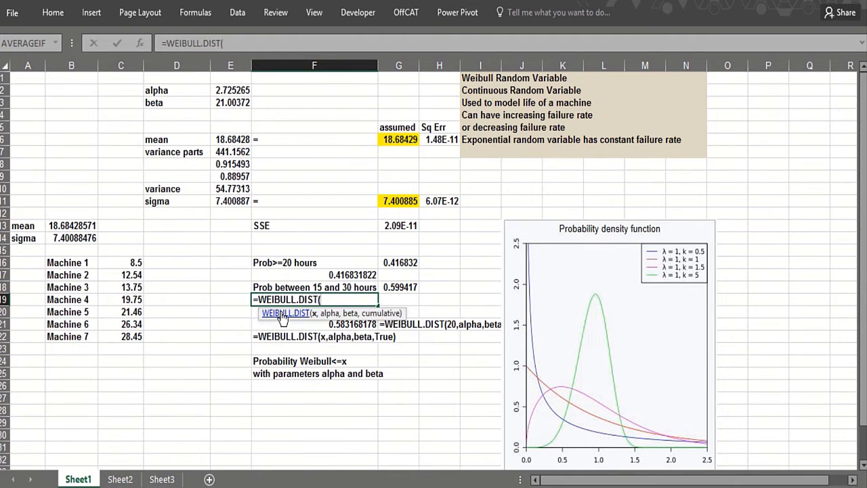
pyautogui.write('30,')
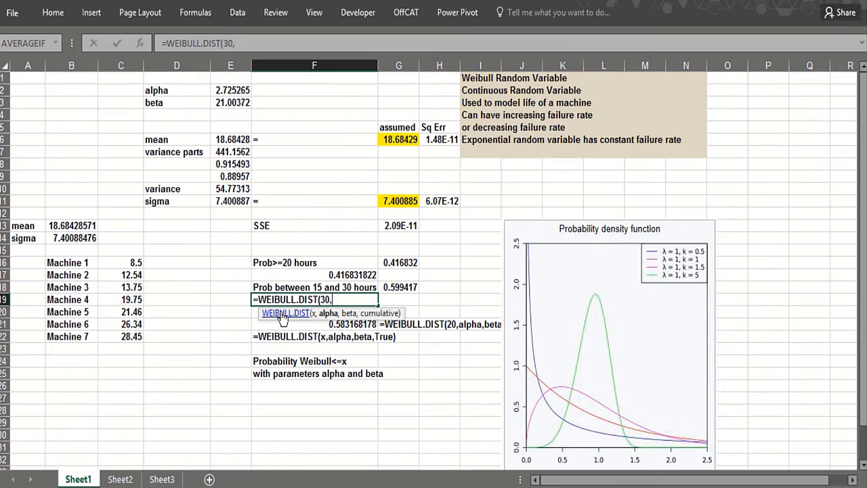
pyautogui.click(227, 90)
pyautogui.write(',')
pyautogui.click(217, 102)
pyautogui.write(',beta,')
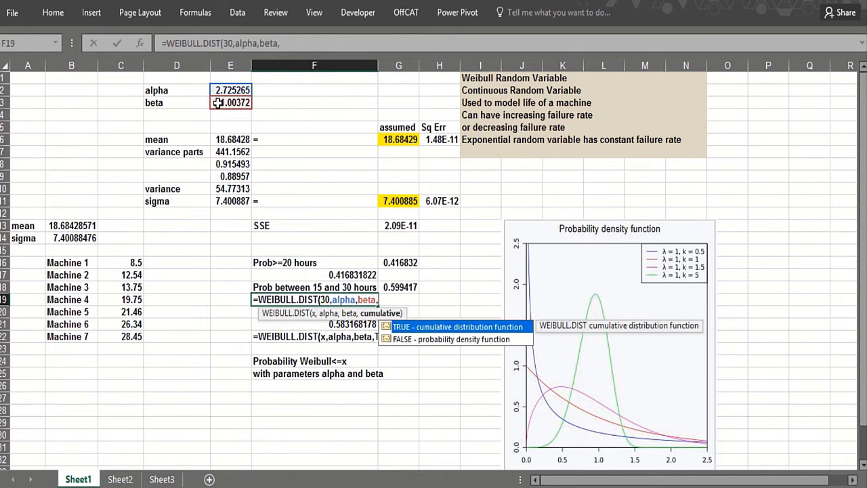
pyautogui.write('true)-wei')
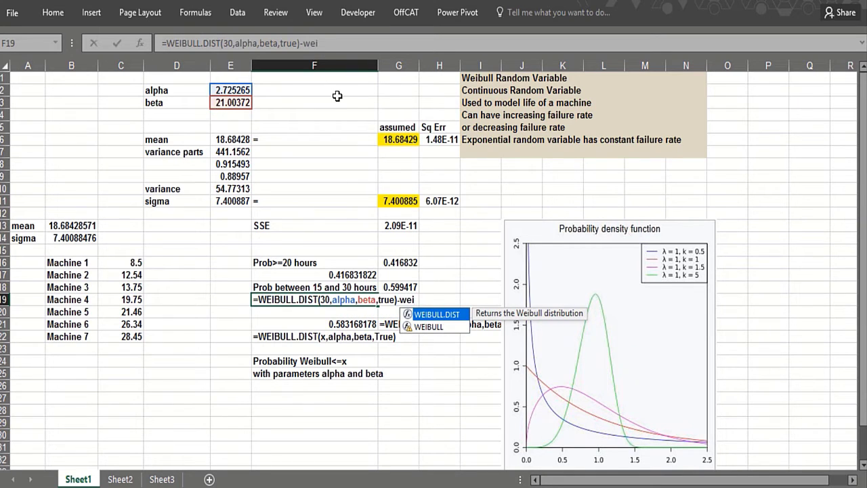
# - Complete the F19 formula by subtracting WEIBULL.DIST(15,alpha,beta,true)
pyautogui.doubleClick(420, 314)
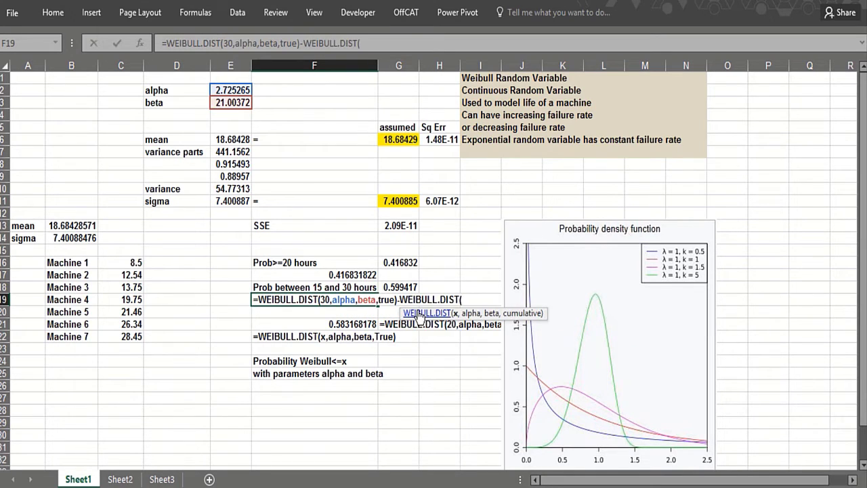
pyautogui.write('15,')
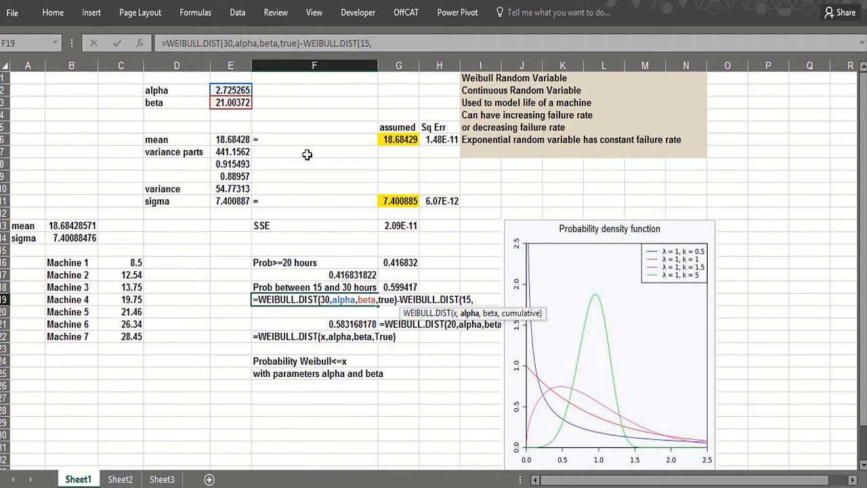
pyautogui.click(236, 88)
pyautogui.write(',')
pyautogui.click(231, 102)
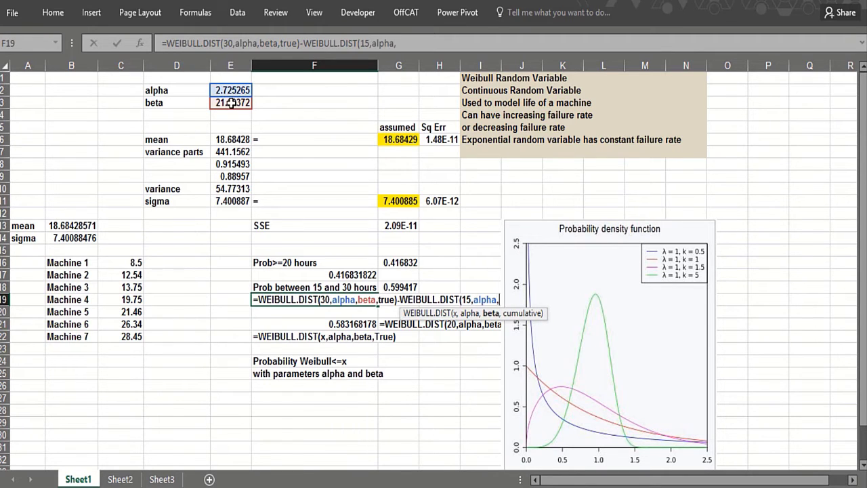
pyautogui.write(',')
pyautogui.write('ta,t')
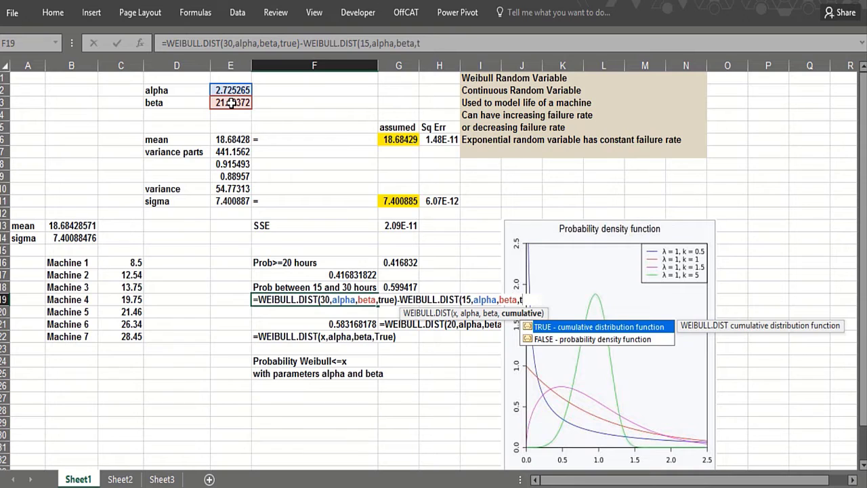
pyautogui.write('rue)')
pyautogui.press('Return')
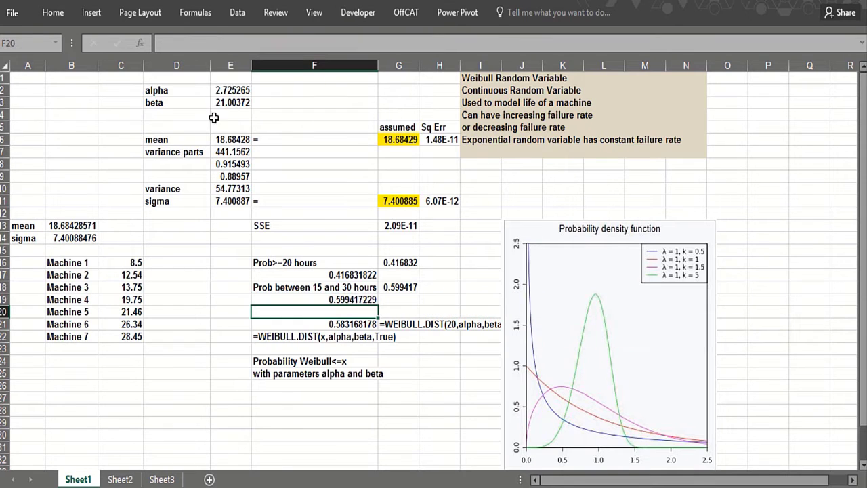
# - Move the probability density function picture over to start in column K, then select G19
pyautogui.click(525, 229)
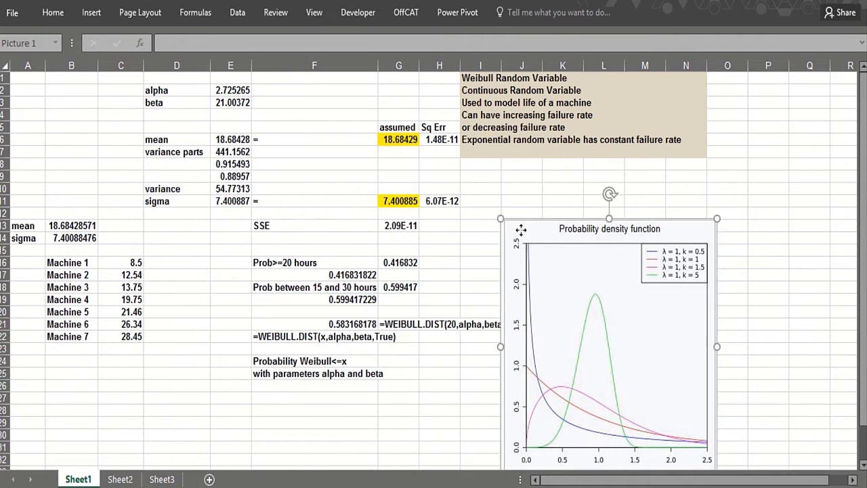
pyautogui.moveTo(525, 229); pyautogui.dragTo(586, 226)
pyautogui.click(400, 299)
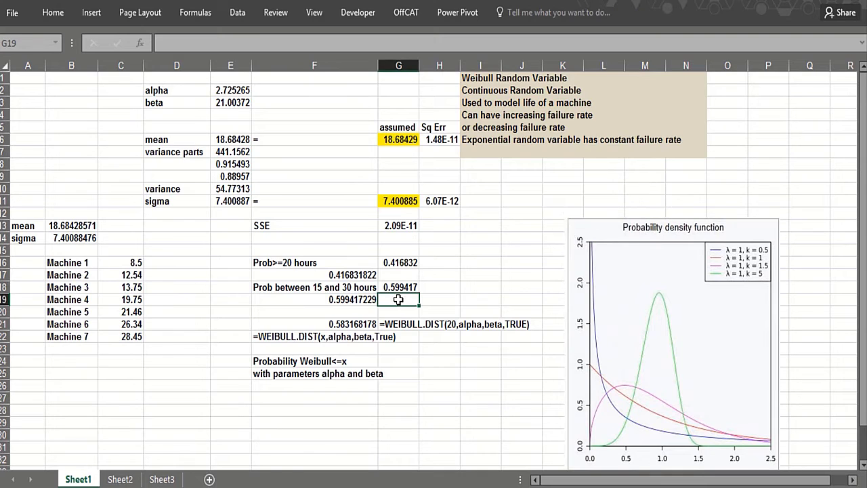
# - Display the 15 to 30 hours probability formula as text in G19 with =FORMULATEXT(F19)
pyautogui.write('=form')
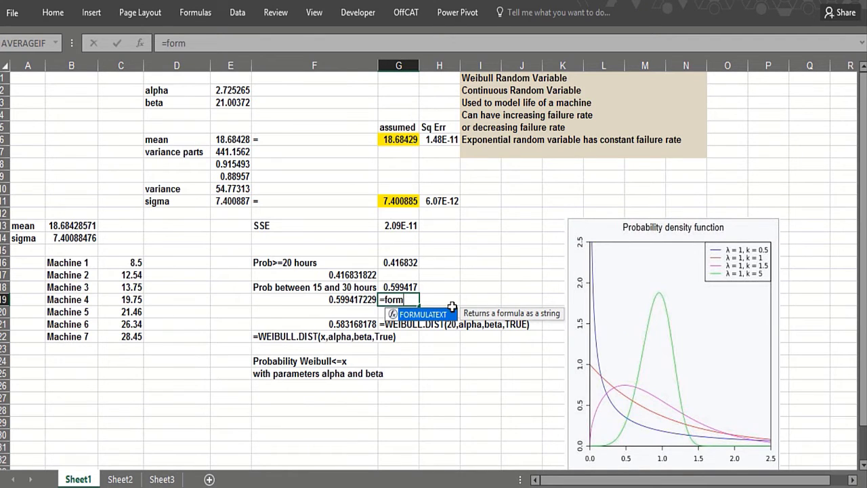
pyautogui.doubleClick(421, 313)
pyautogui.click(329, 299)
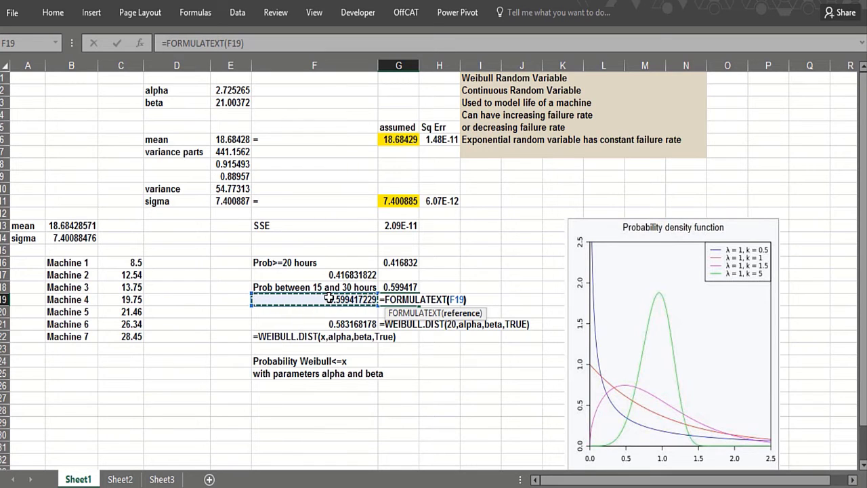
pyautogui.press('Return')
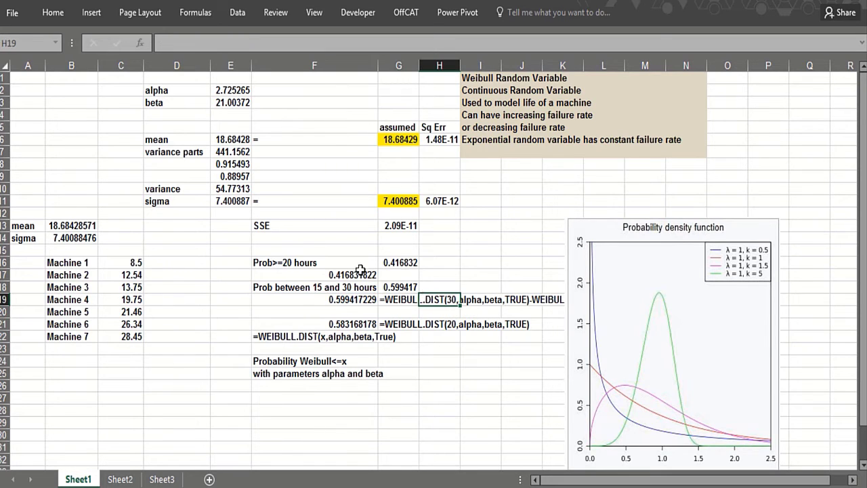
# - Review the two lifetime probabilities and their formulas in F16:G19, plus the cumulative WEIBULL.DIST formula in F21 and its notes below
pyautogui.click(349, 265)
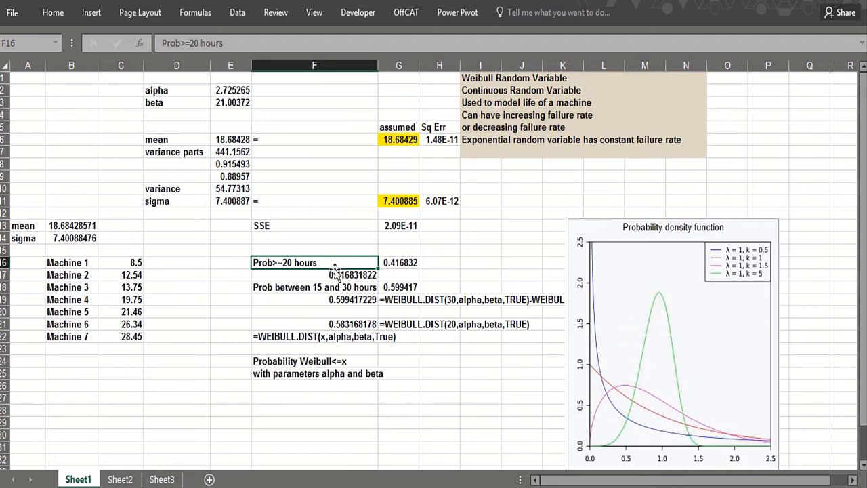
pyautogui.click(319, 302)
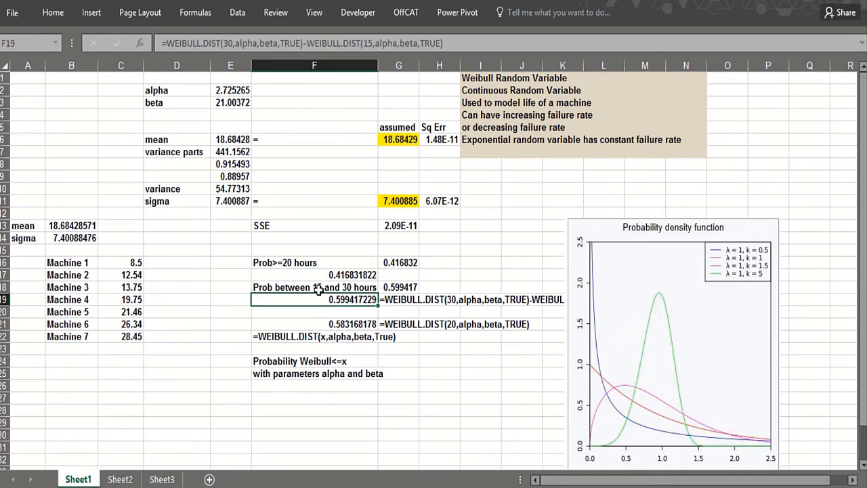
pyautogui.click(320, 265)
pyautogui.click(319, 272)
pyautogui.click(323, 264)
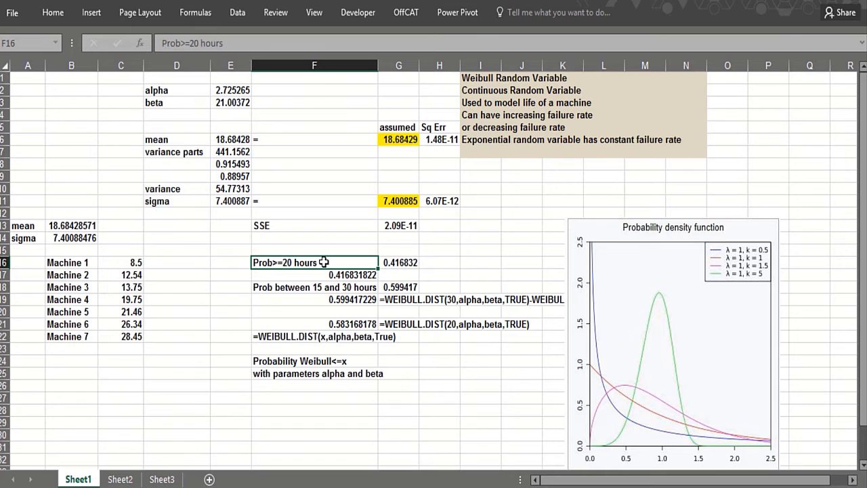
pyautogui.click(388, 262)
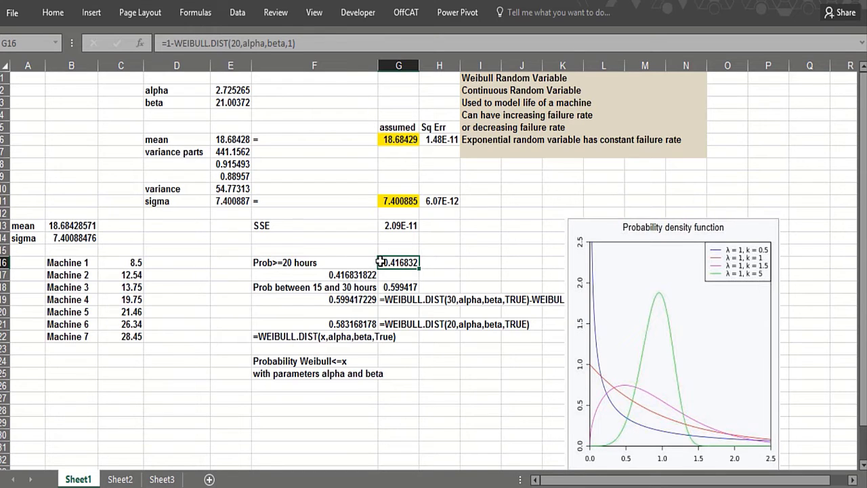
pyautogui.click(283, 320)
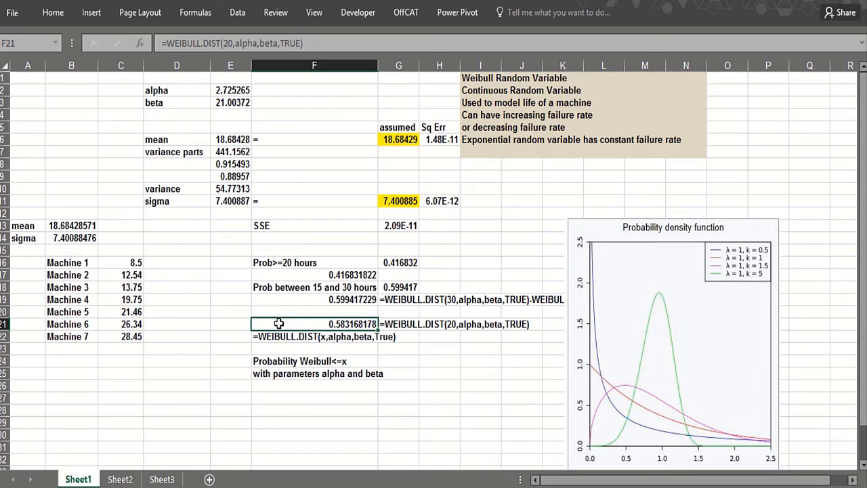
pyautogui.click(279, 351)
pyautogui.click(282, 325)
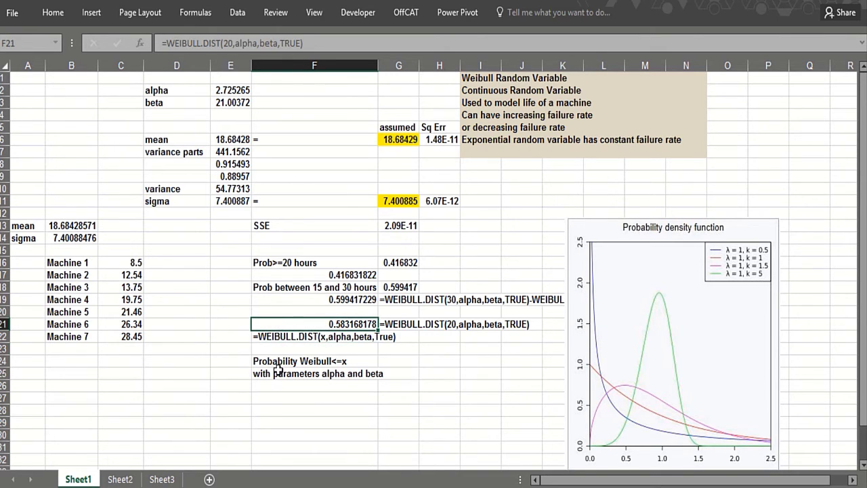
pyautogui.click(279, 357)
pyautogui.click(285, 327)
pyautogui.click(273, 350)
pyautogui.click(280, 322)
pyautogui.click(278, 348)
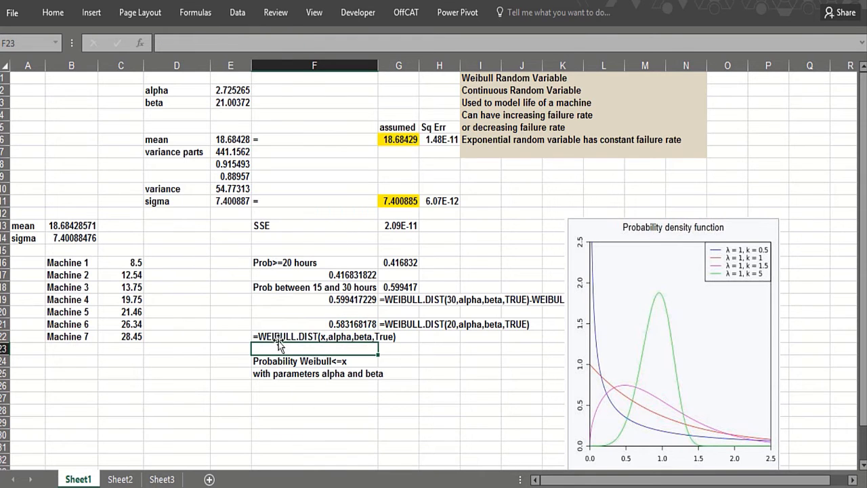
pyautogui.click(278, 323)
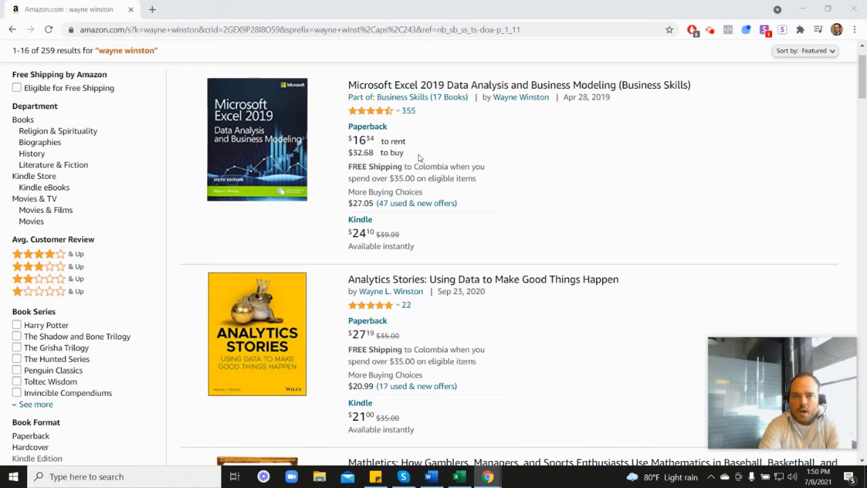
# - Look through the author's books in the Amazon search results and check the rating breakdown for Marketing Analytics: Data-Driven Techniques with Microsoft Excel
pyautogui.moveTo(371, 117)
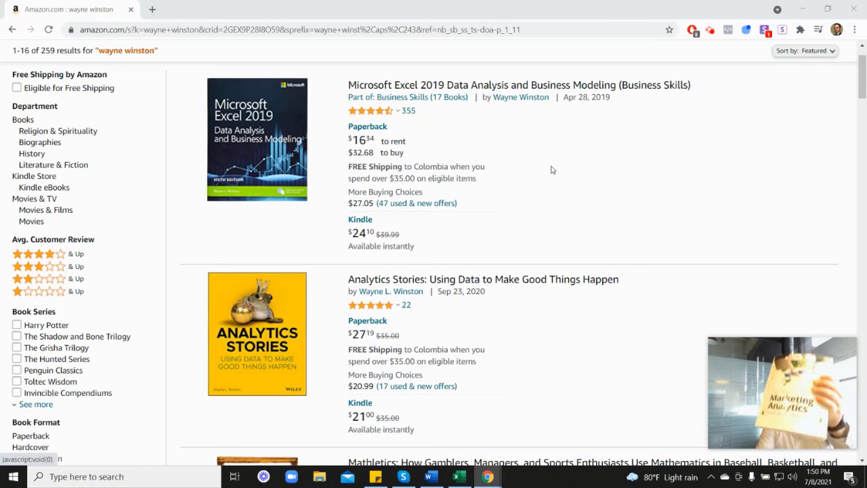
pyautogui.scroll(-6, 786, 258)
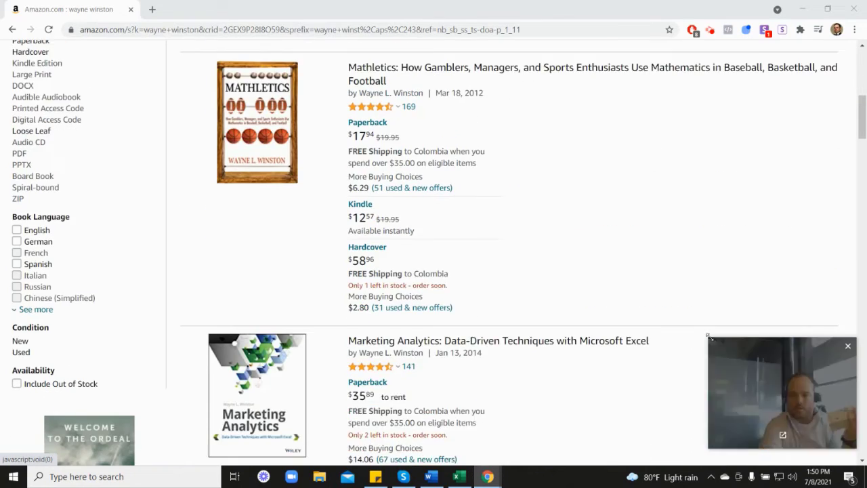
pyautogui.scroll(-3, 709, 336)
pyautogui.moveTo(382, 256)
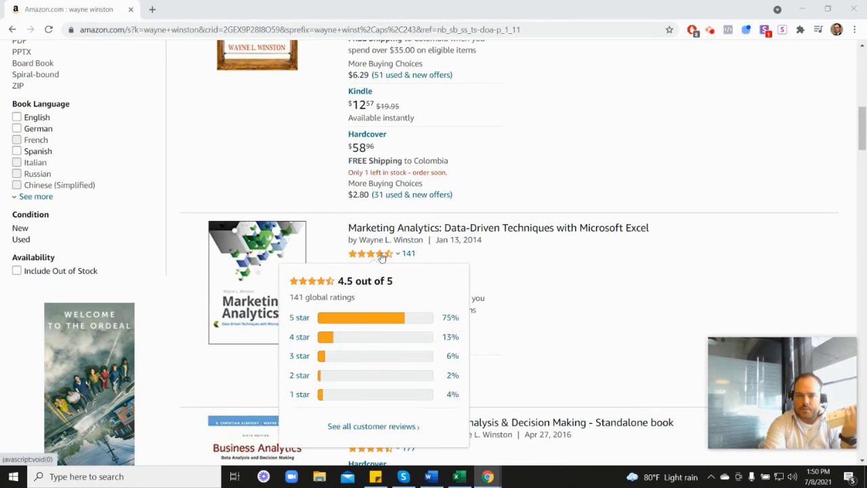
pyautogui.scroll(6, 505, 257)
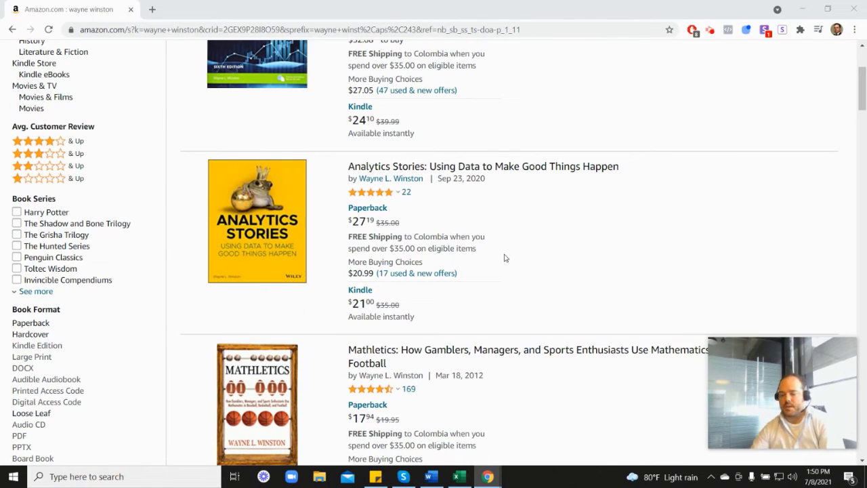